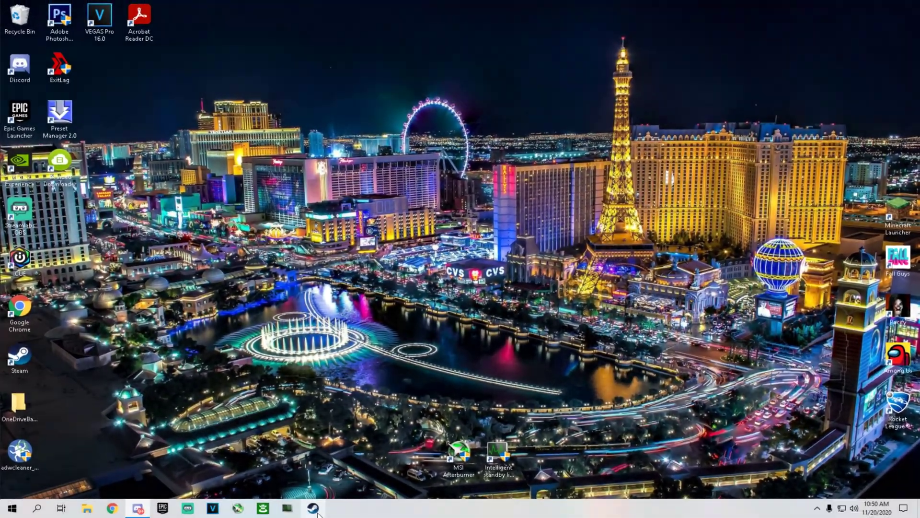
- Open Steam in Big Picture mode and go to its Controller Settings
click(314, 508)
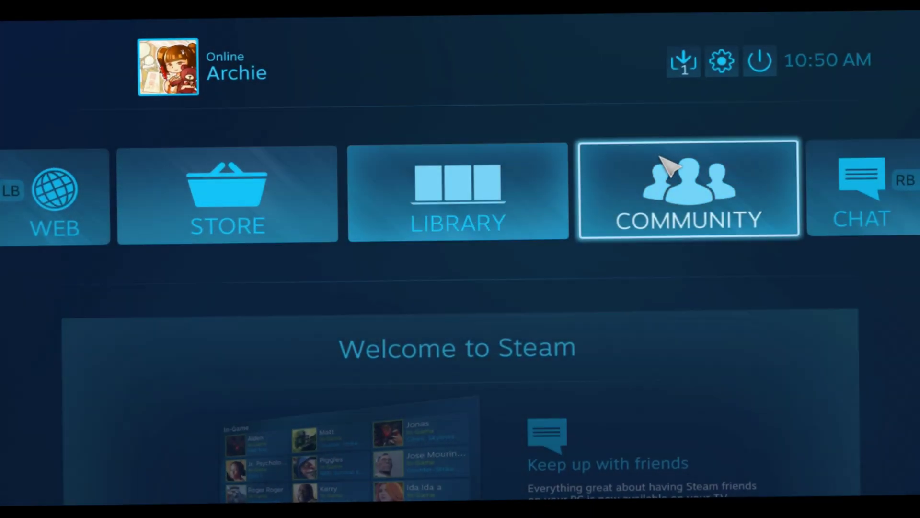
click(721, 62)
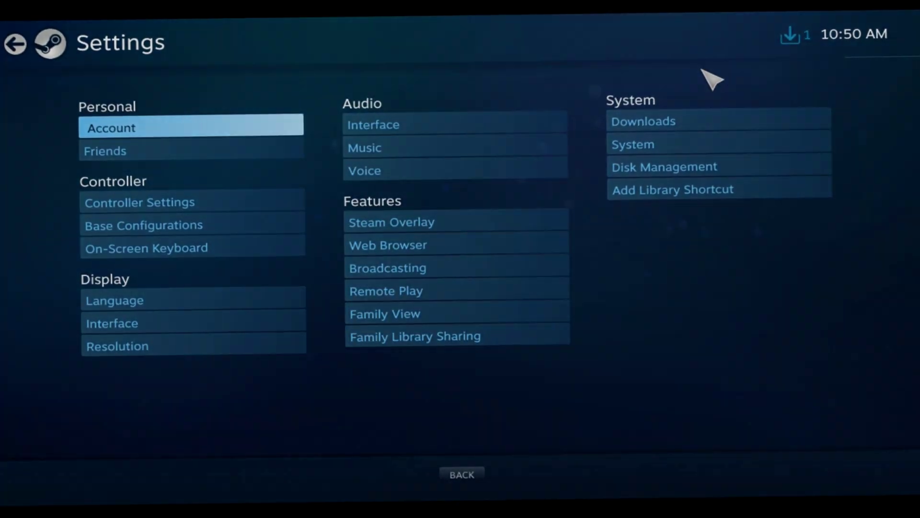
click(160, 204)
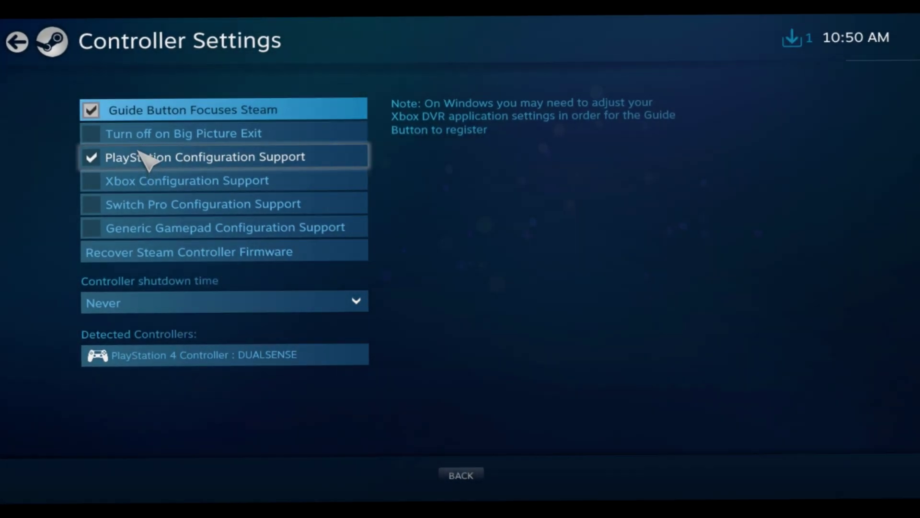
- Enable Xbox, Switch Pro and Generic Gamepad configuration support, keeping Use Nintendo Button Layout turned on
click(194, 181)
click(186, 202)
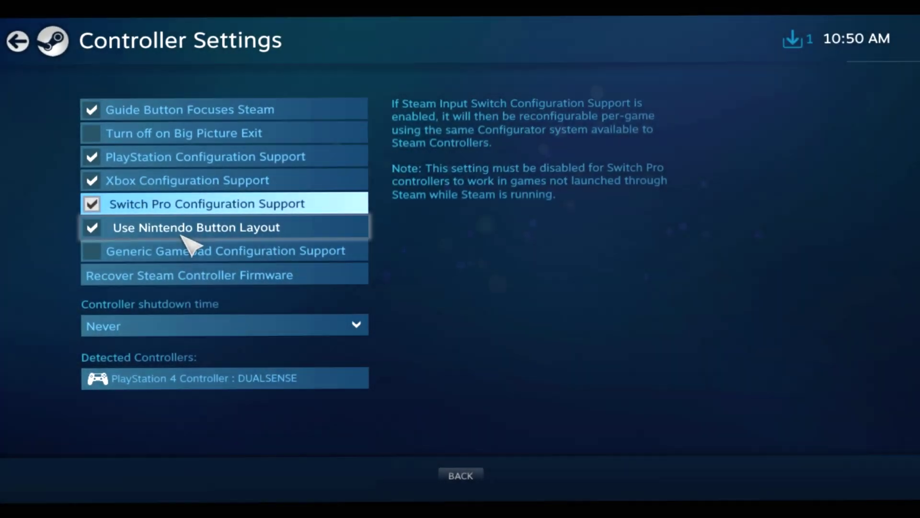
click(182, 230)
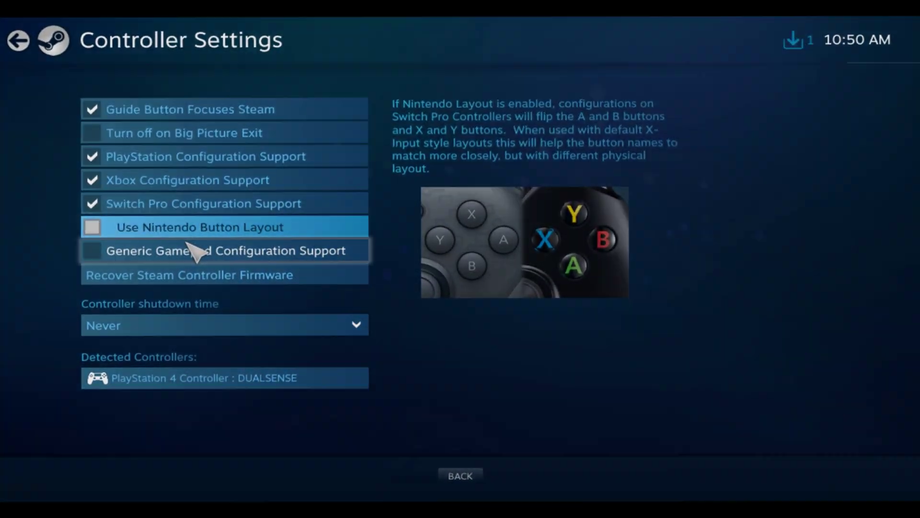
click(185, 240)
click(192, 229)
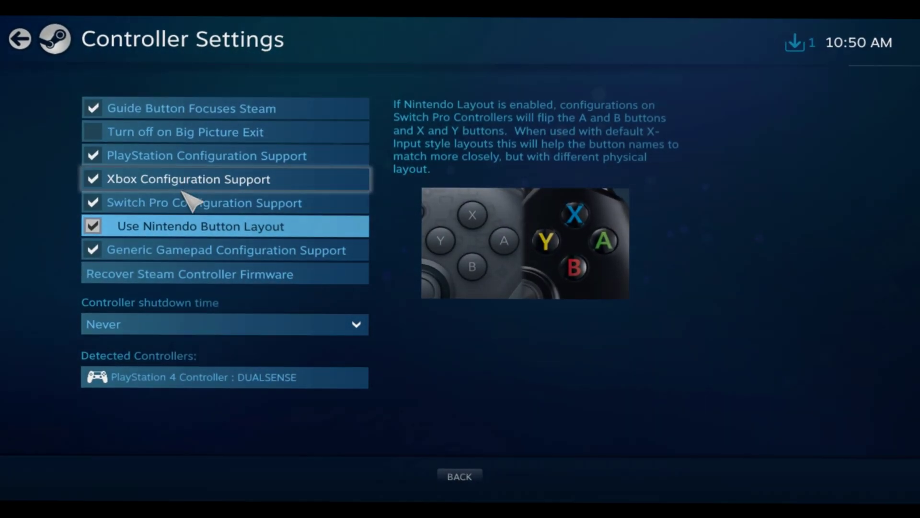
- Look at the personalization preferences of the detected DUALSENSE controller and cancel without changing anything
click(236, 381)
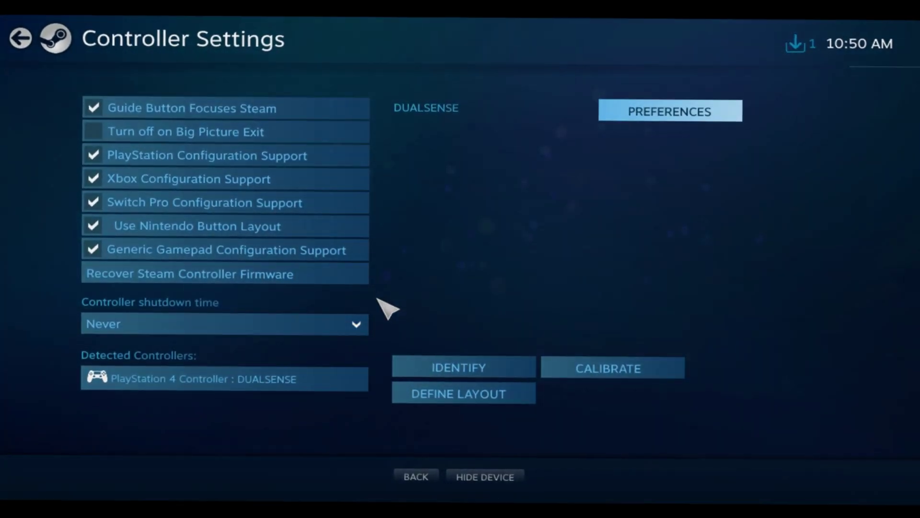
click(668, 116)
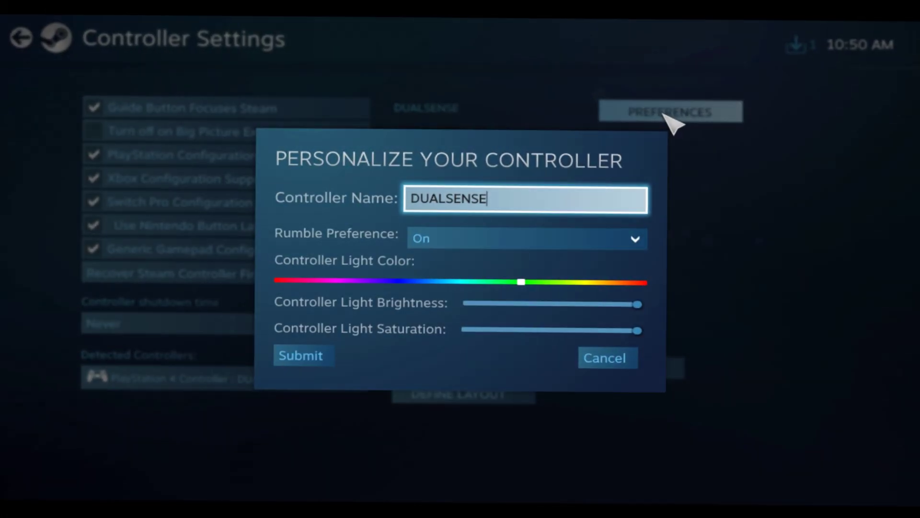
click(616, 368)
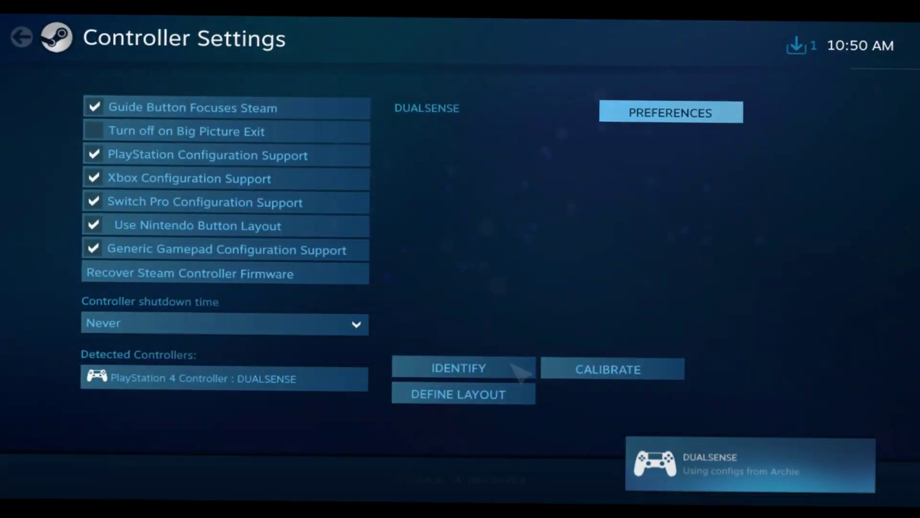
- Open the DUALSENSE's layout definition and go through the Go back, Tertiary Action and Secondary Action assignments
click(477, 391)
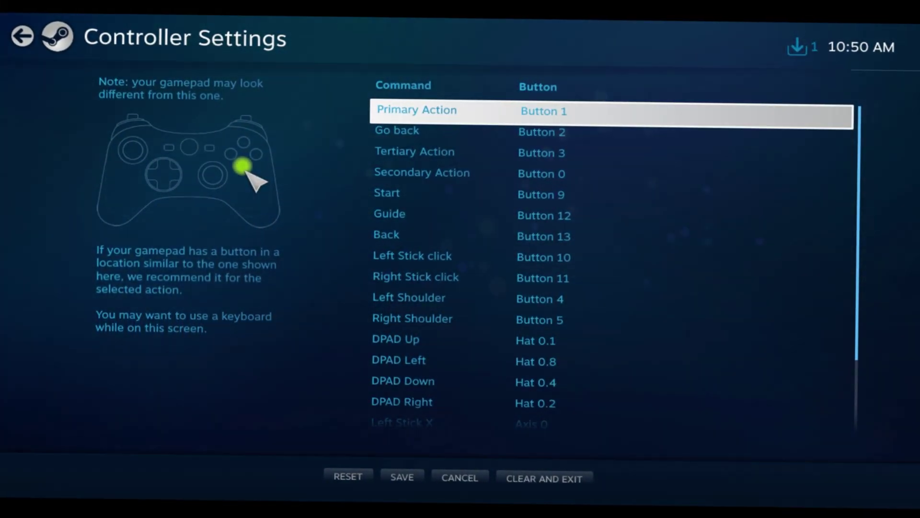
click(463, 135)
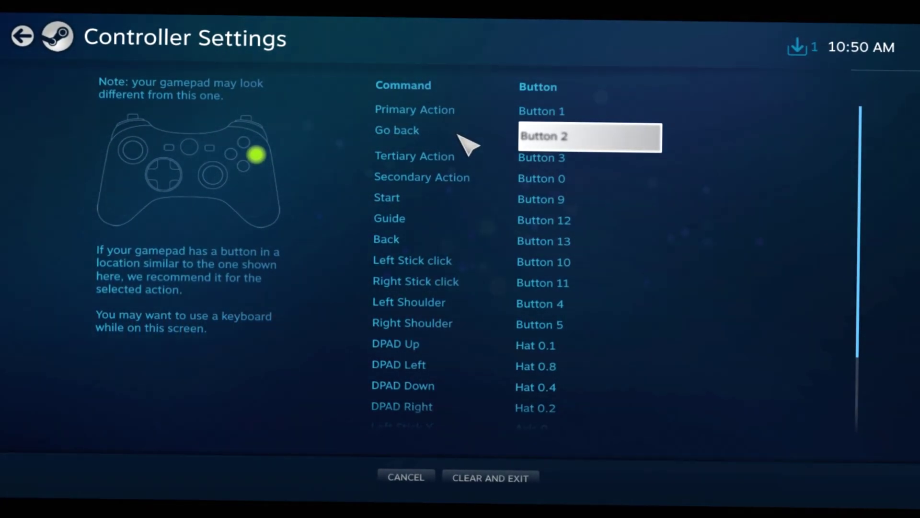
click(456, 159)
click(456, 178)
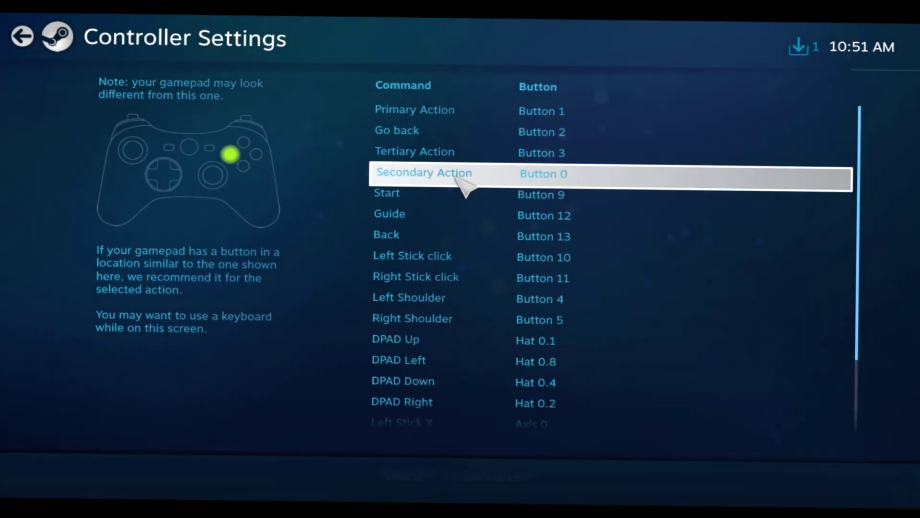
click(456, 176)
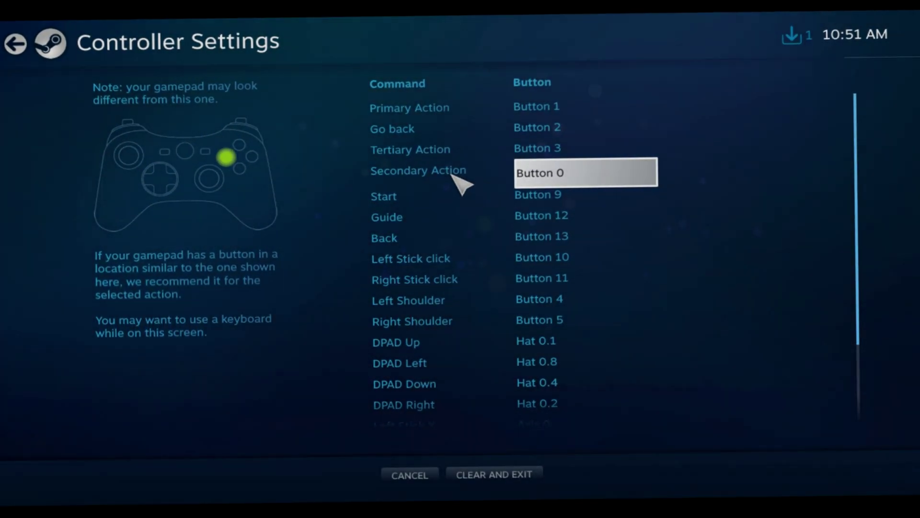
- Go through the assignments for Start, Guide, Back, both stick clicks and both shoulders in the controller layout
click(447, 202)
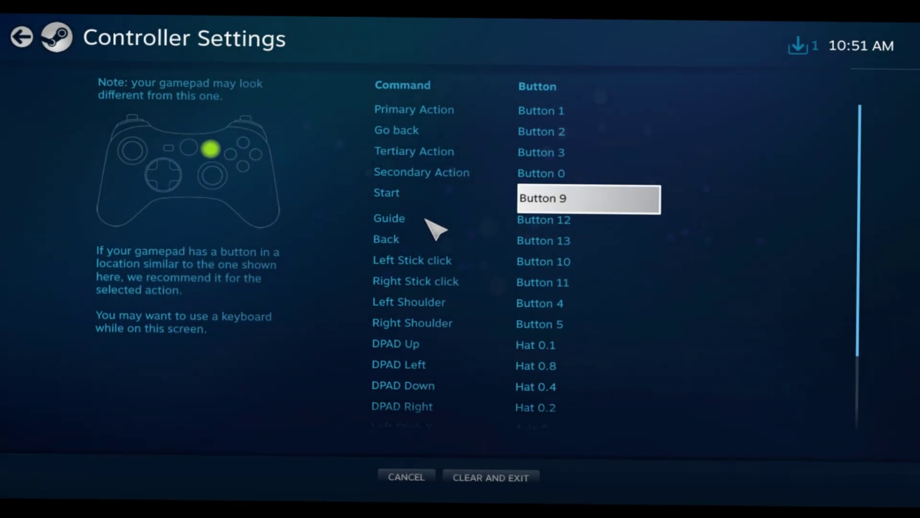
click(426, 219)
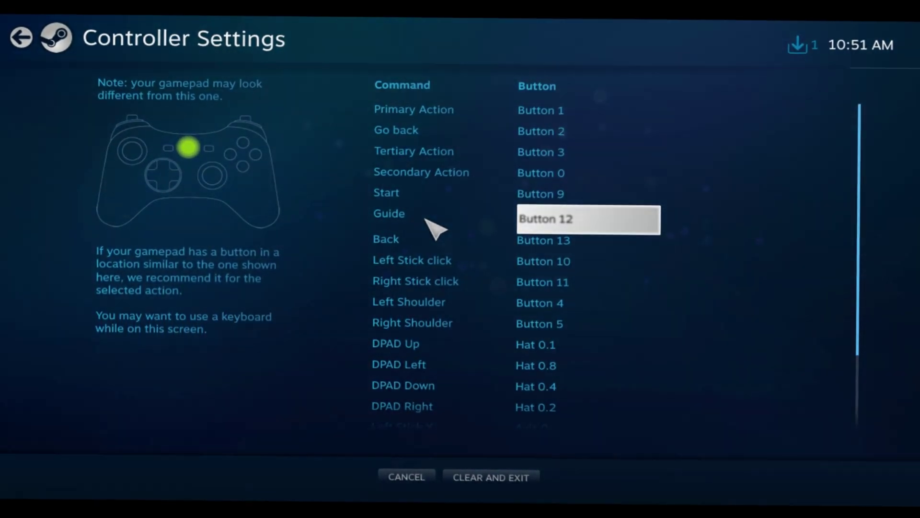
click(425, 238)
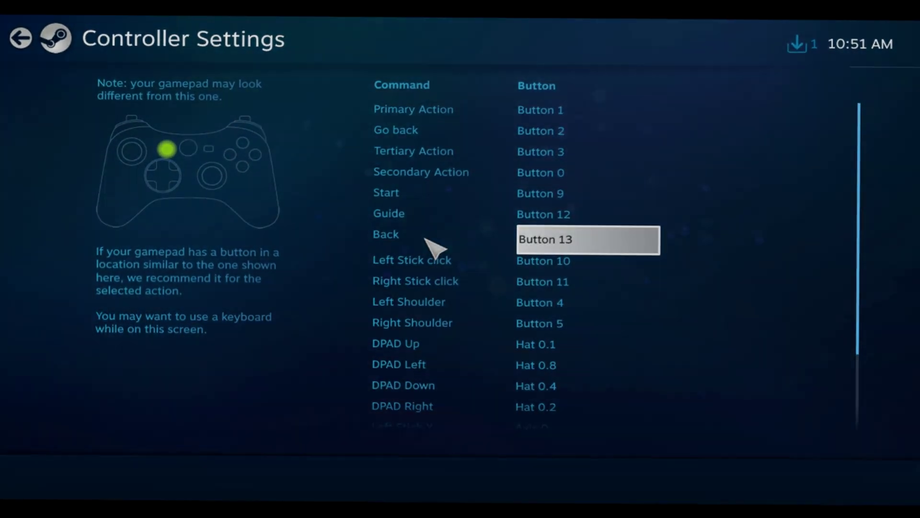
click(452, 255)
click(458, 288)
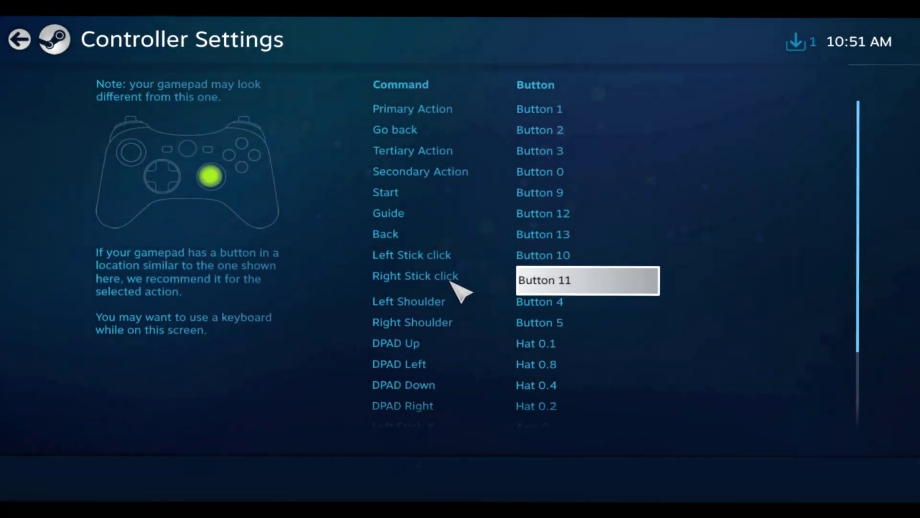
click(471, 304)
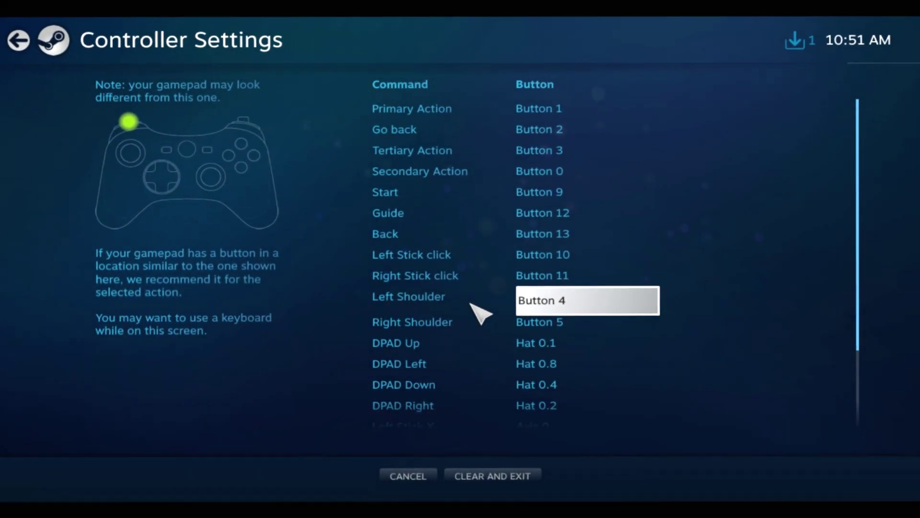
click(461, 318)
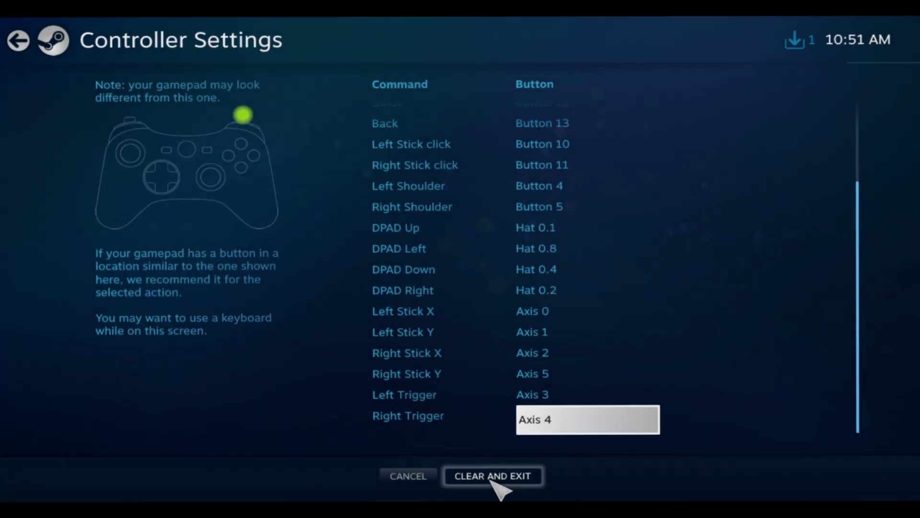
- Assign Button 6 to Left Trigger and save the controller layout
key(Up)
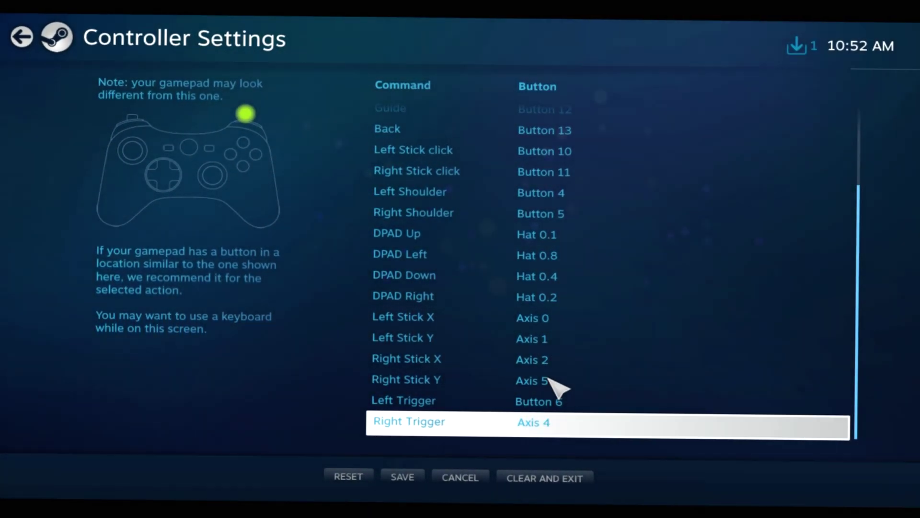
click(411, 476)
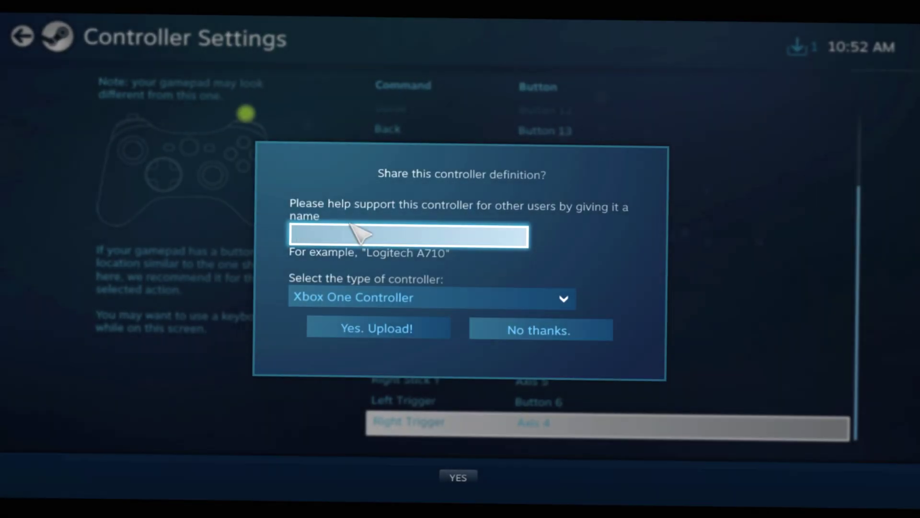
- Name the controller definition DUALSENSE, set its type to PlayStation 4 Controller and upload it
click(406, 295)
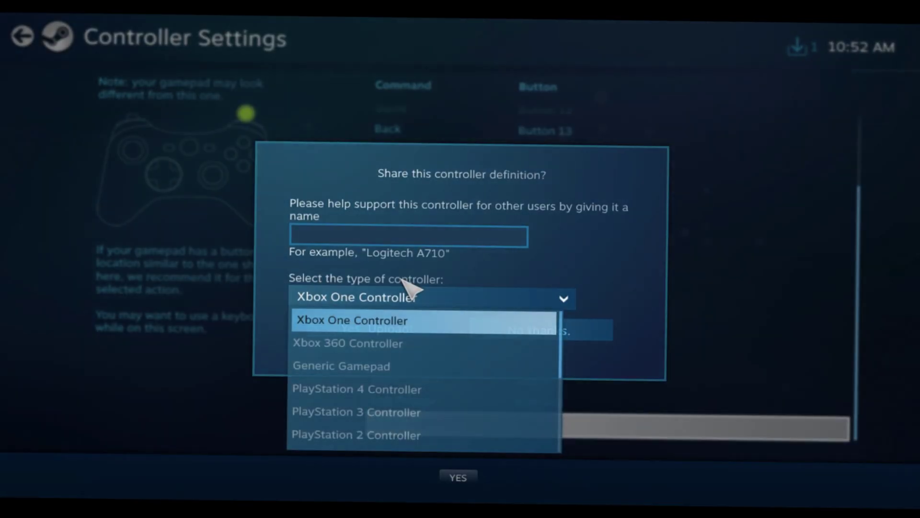
scroll(425, 353, down, 3)
scroll(425, 353, up, 3)
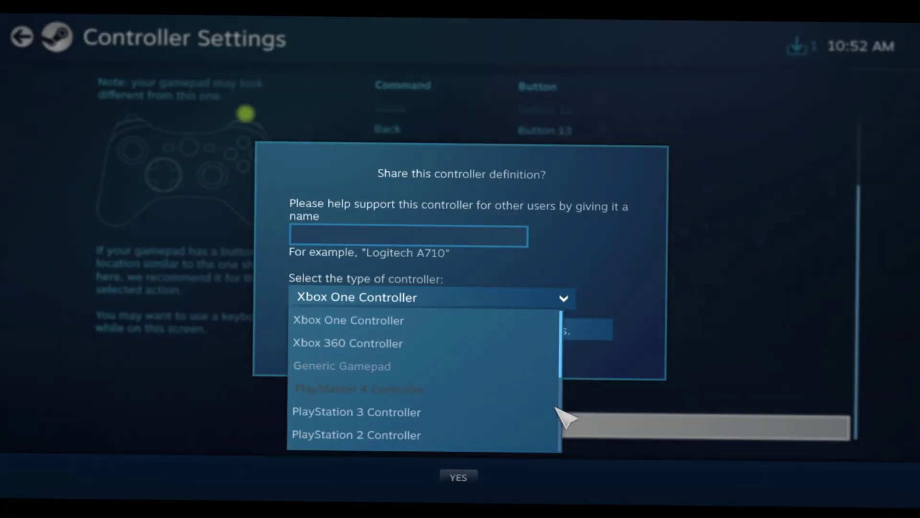
scroll(410, 391, down, 3)
scroll(408, 384, up, 3)
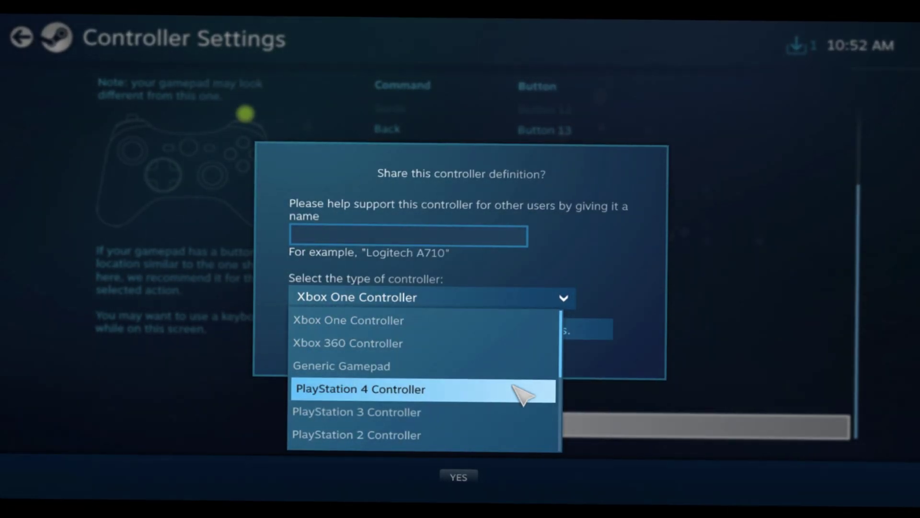
click(587, 424)
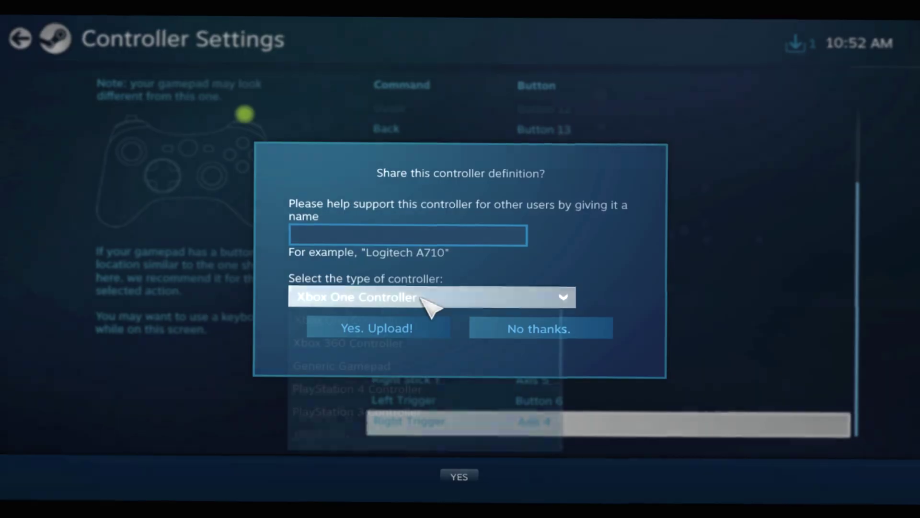
click(386, 387)
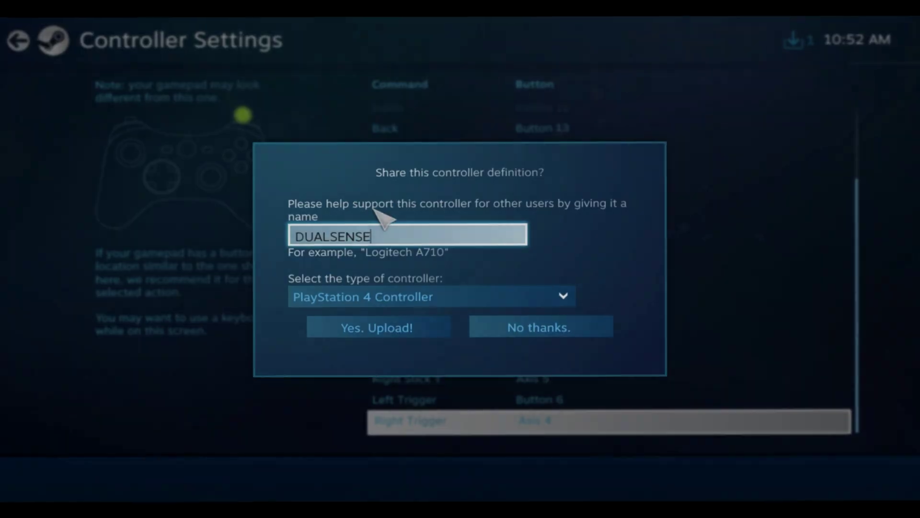
click(376, 328)
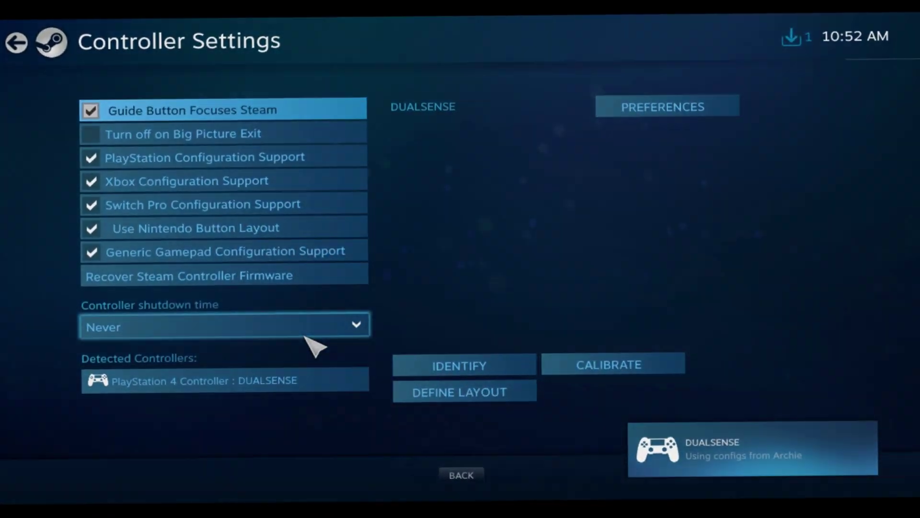
- Check the DUALSENSE's light color and rumble preferences, cancel, and return to the Big Picture home screen
click(649, 106)
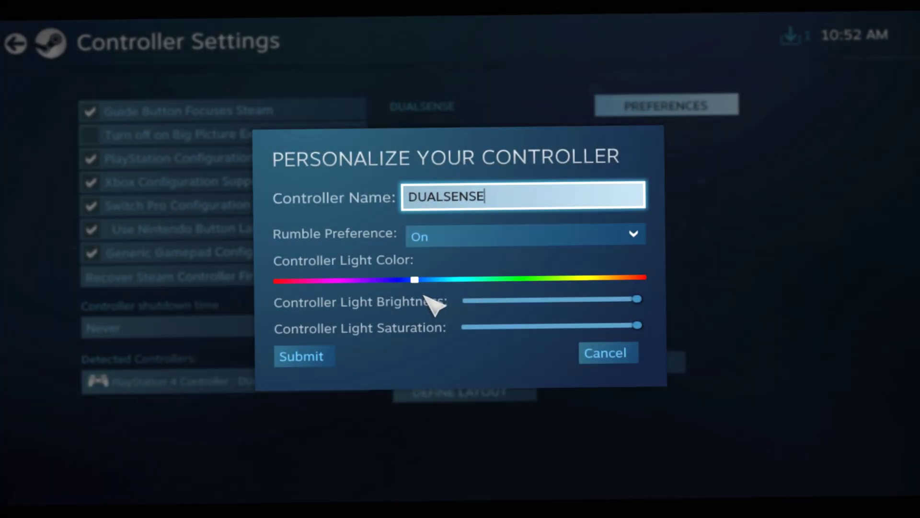
click(600, 353)
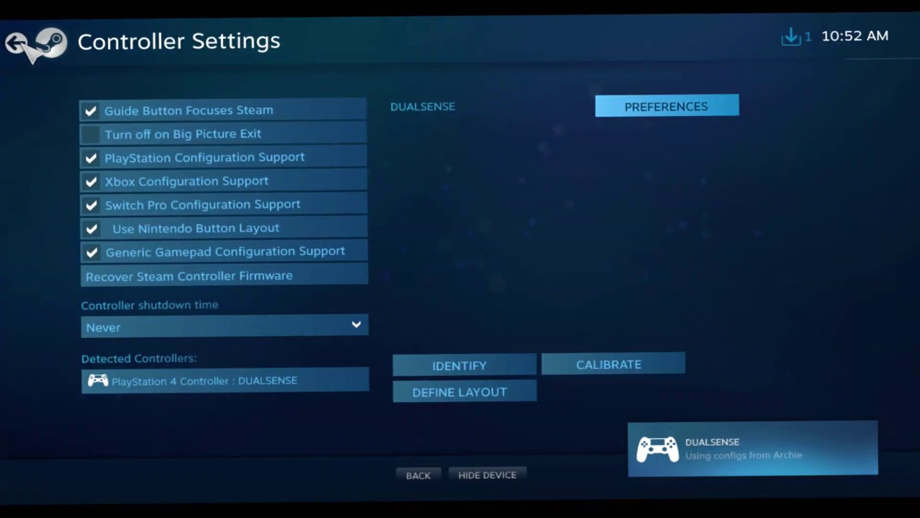
click(18, 42)
click(21, 43)
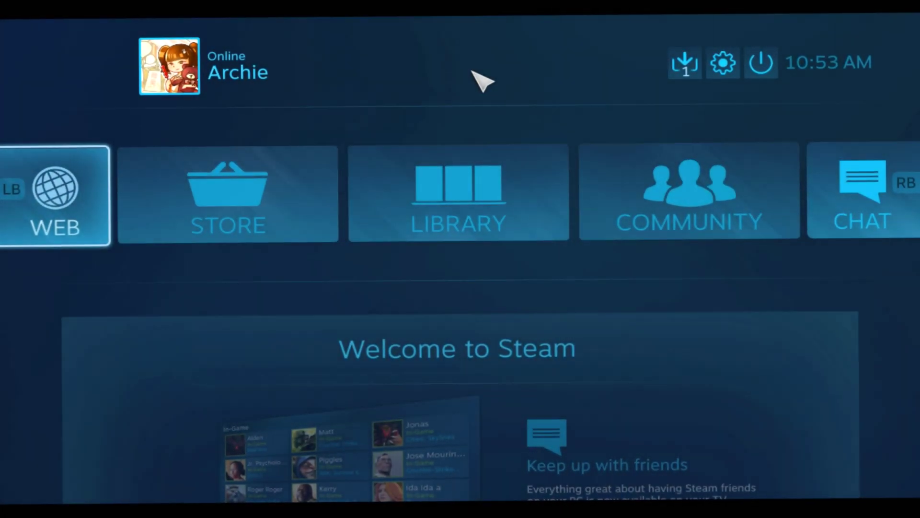
click(721, 70)
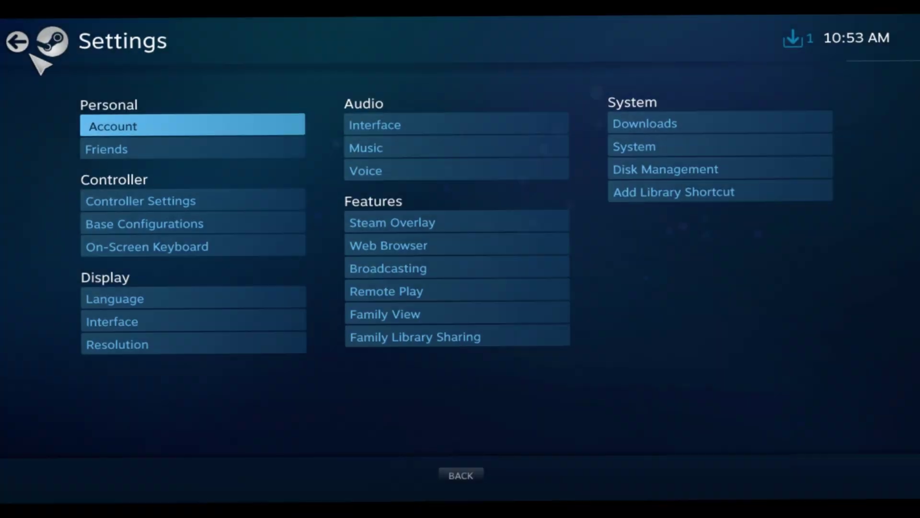
click(20, 39)
click(686, 63)
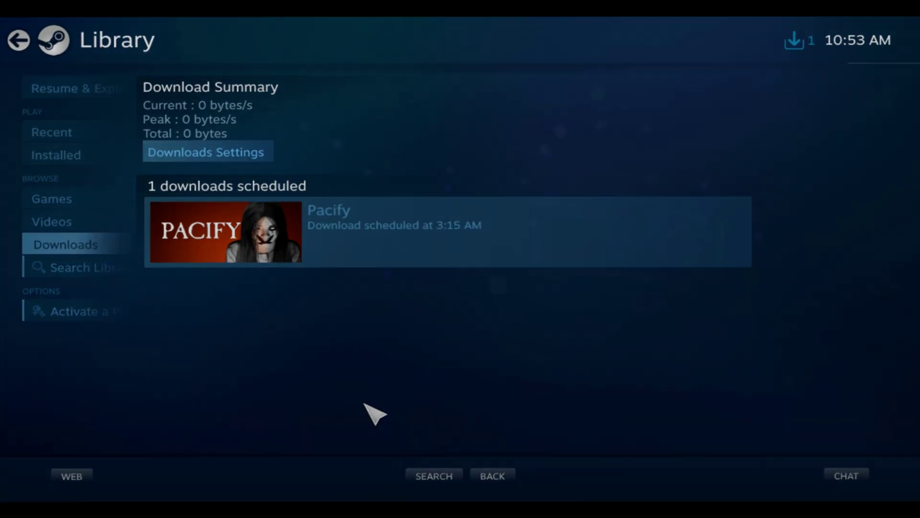
- Switch from Big Picture's download summary to the desktop Steam library window
key(super)
mouse_move(317, 485)
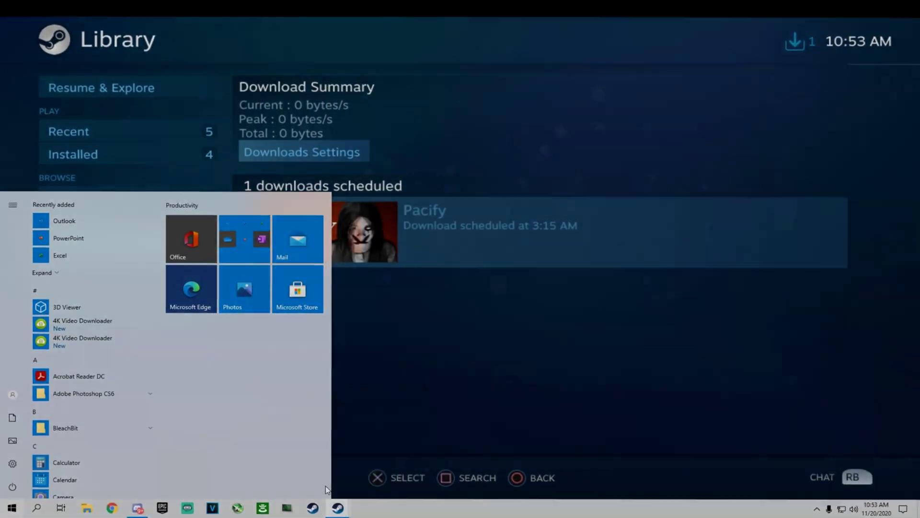
click(316, 509)
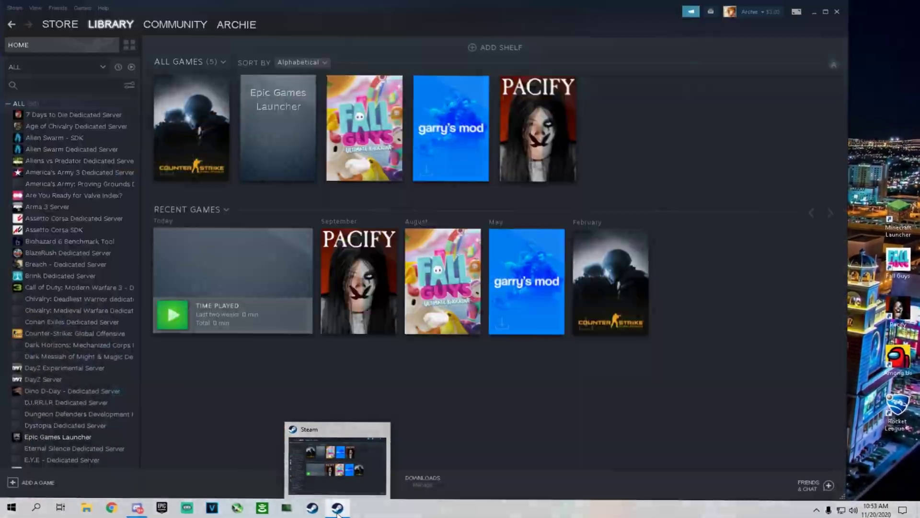
- Look through the programs that can be added to the library as non-Steam games, then close the list without adding any
click(89, 9)
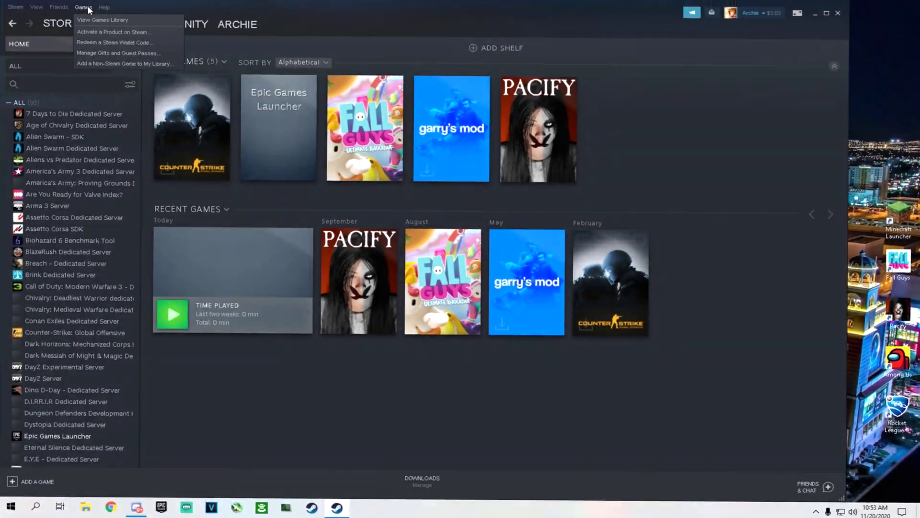
click(100, 64)
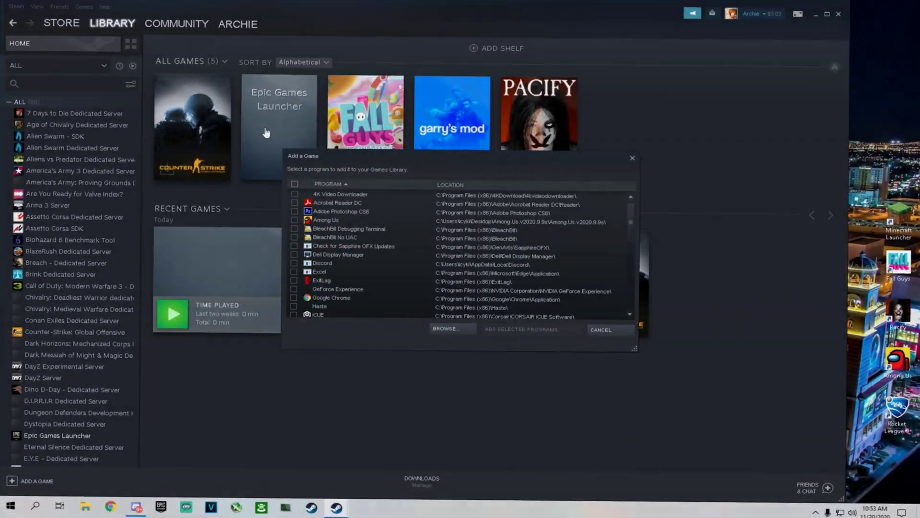
scroll(326, 260, down, 6)
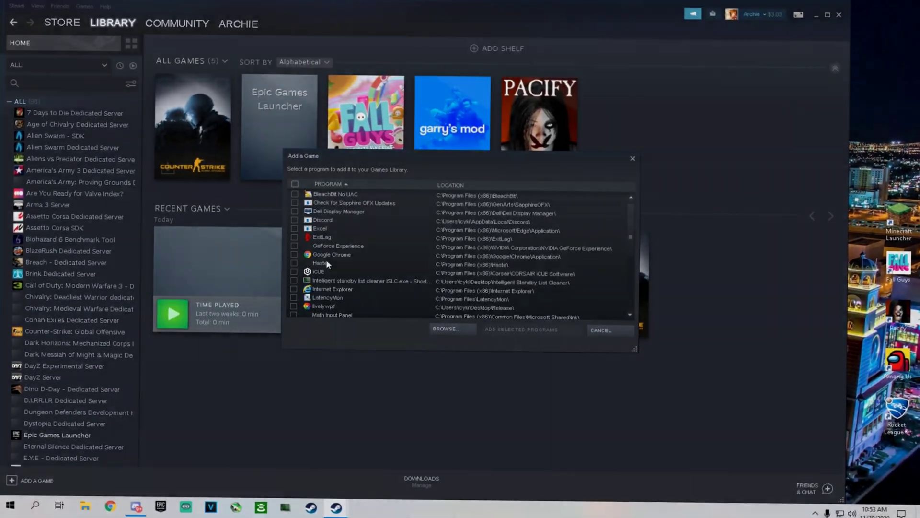
scroll(333, 254, down, 2)
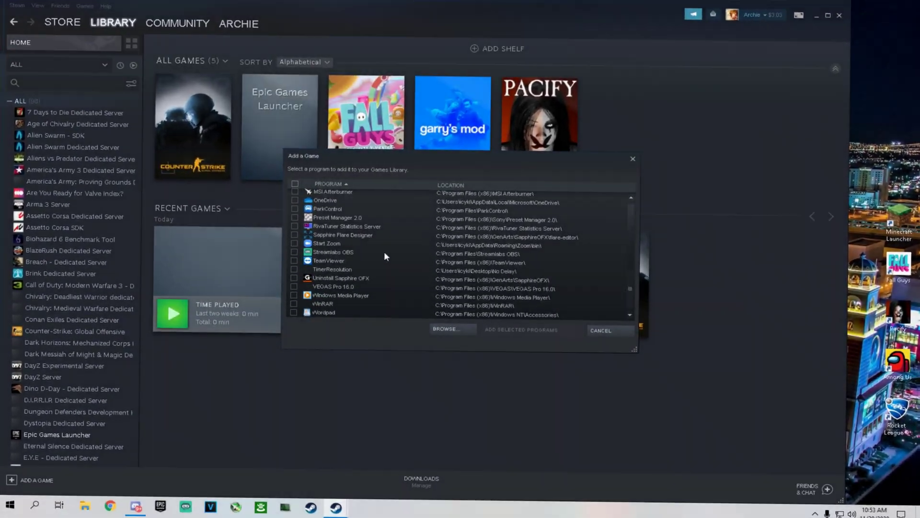
scroll(396, 283, up, 10)
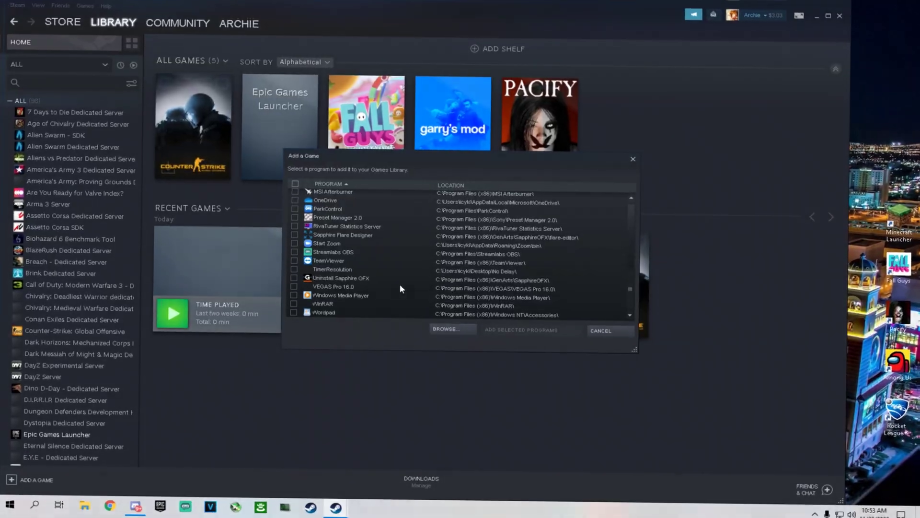
click(633, 159)
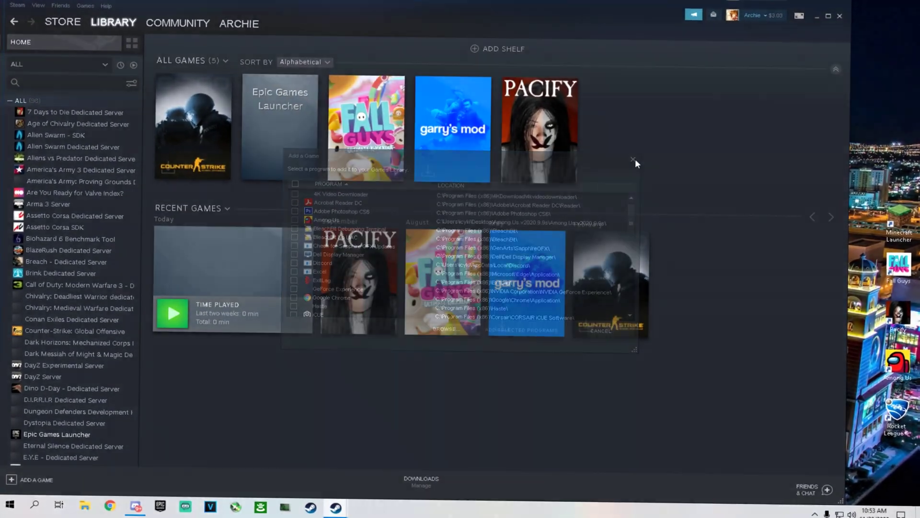
- Check the hidden tray icons and Task Manager's process list for running programs, then close Task Manager
click(815, 514)
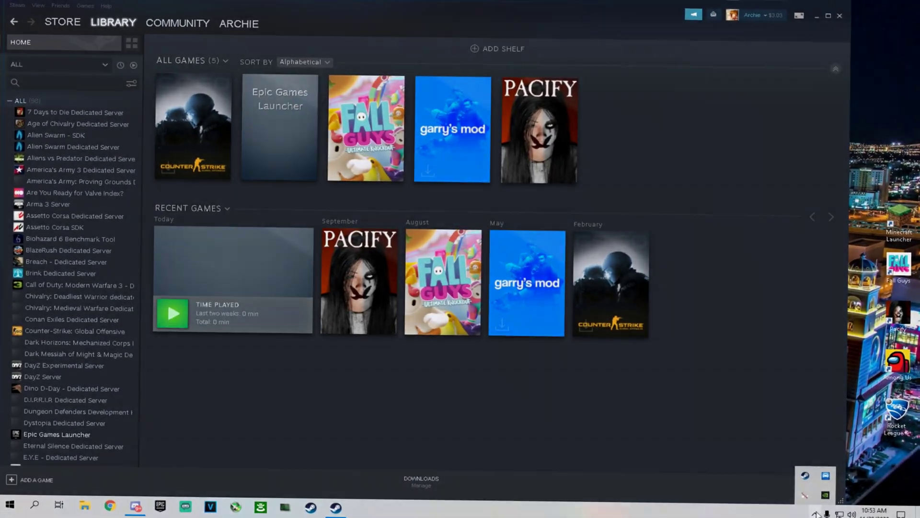
click(743, 420)
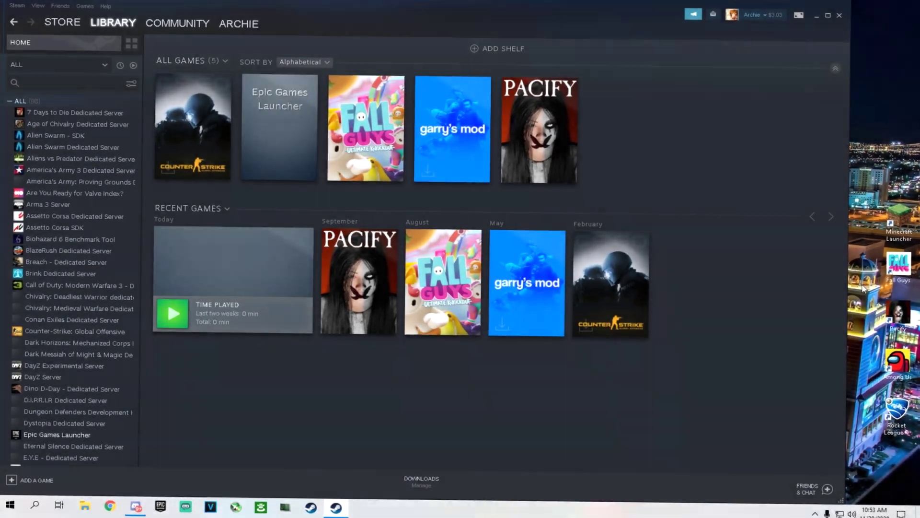
right_click(834, 281)
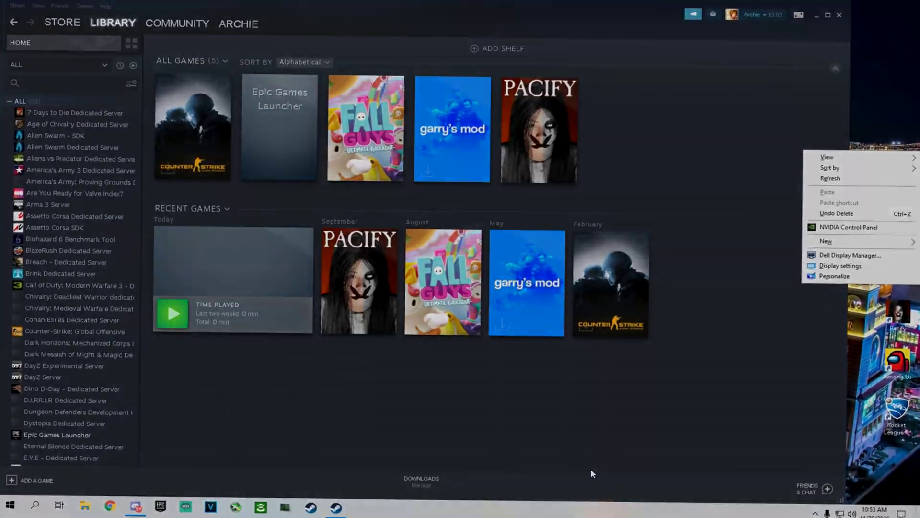
right_click(530, 508)
click(564, 464)
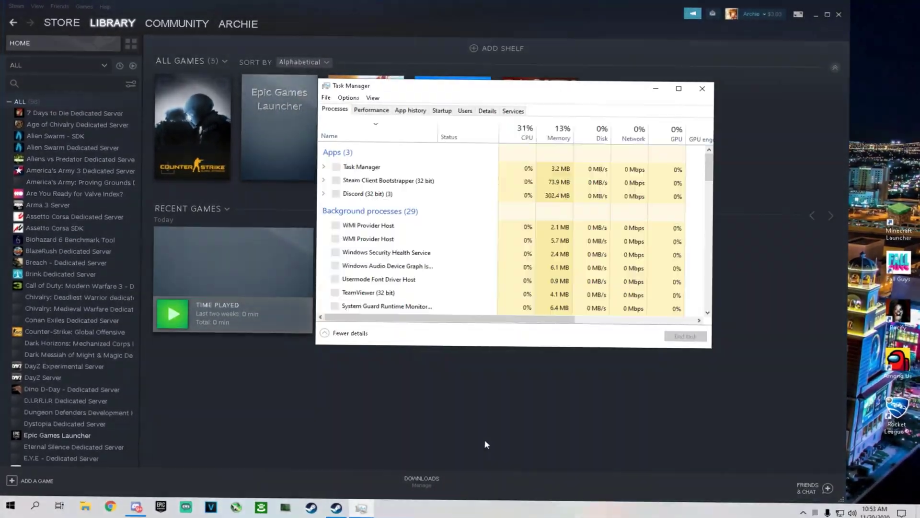
scroll(451, 223, down, 3)
scroll(437, 212, down, 12)
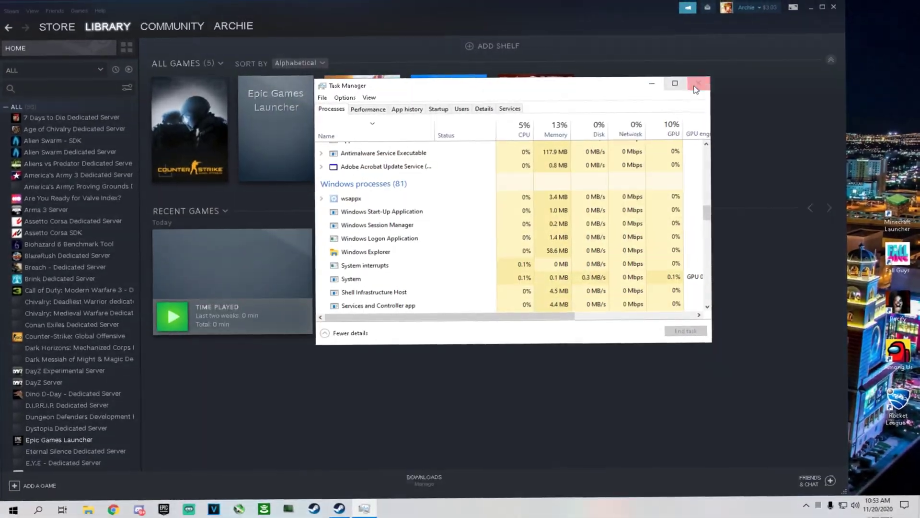
click(702, 88)
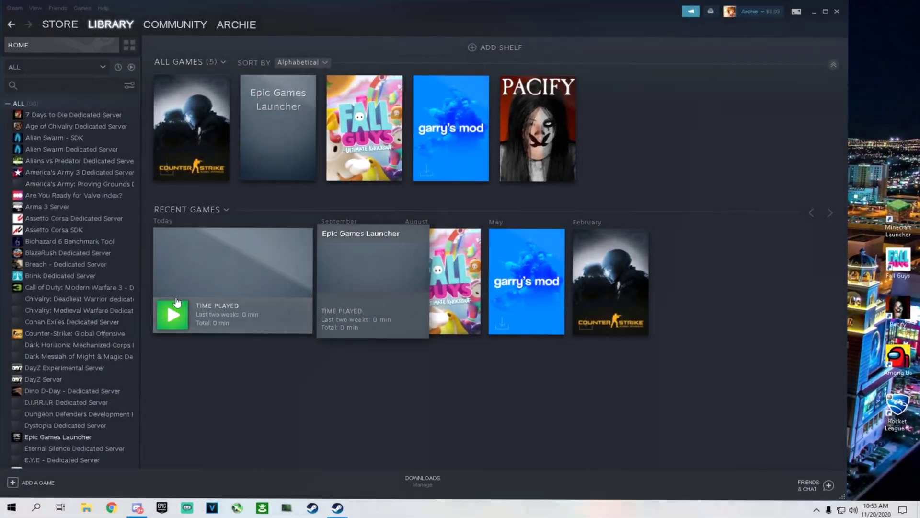
- Launch Epic Games Launcher from the Steam library and open the launcher's own game library
mouse_move(109, 30)
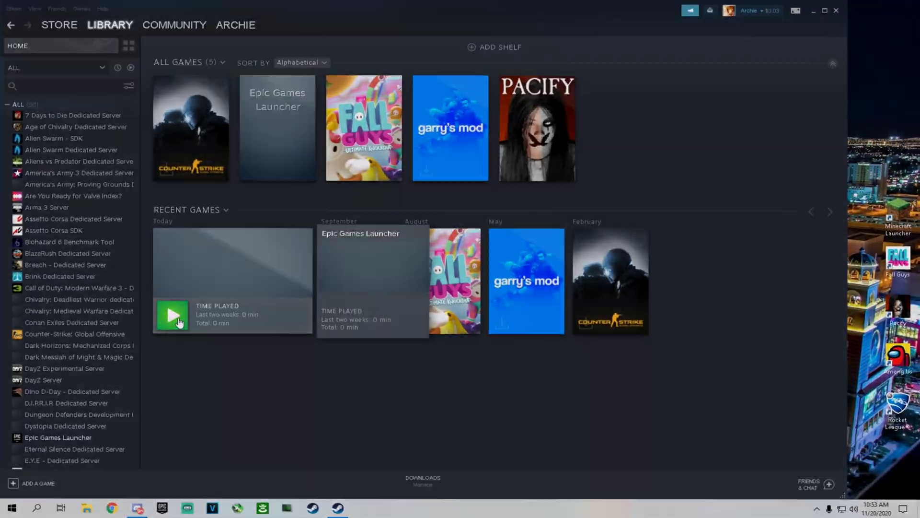
click(222, 257)
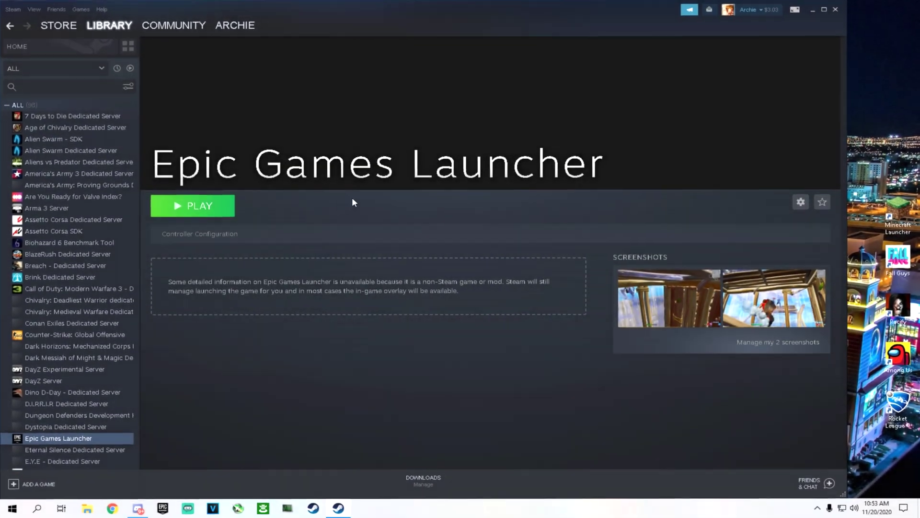
click(207, 212)
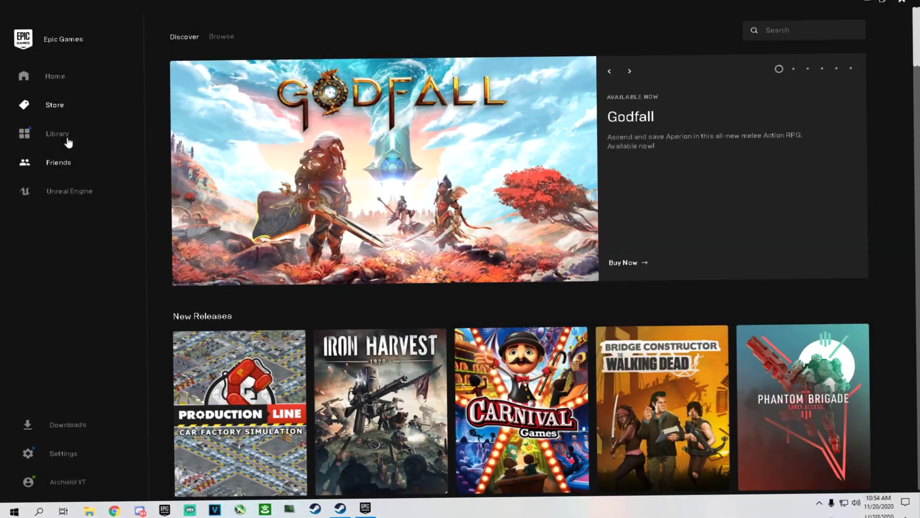
click(63, 128)
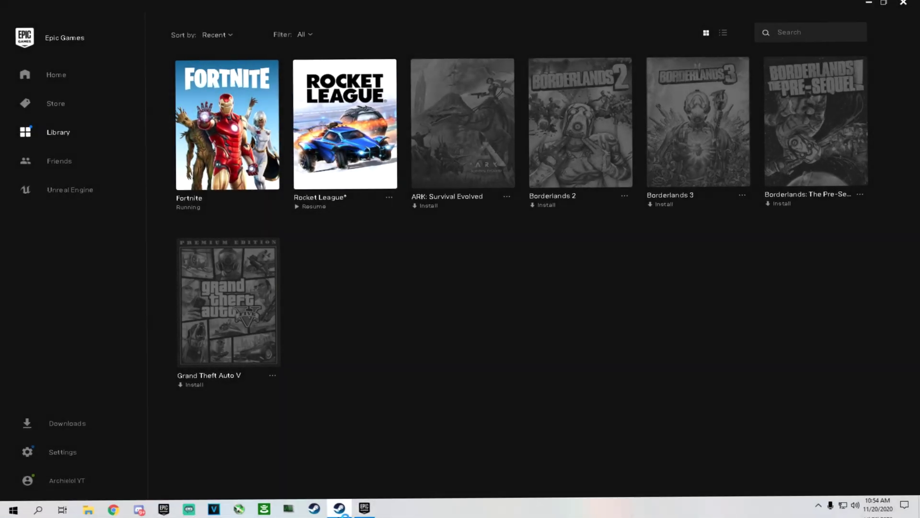
- Close the Steam window, leaving Fortnite running from the Epic Games library, and check the hidden tray icons
right_click(339, 508)
click(324, 489)
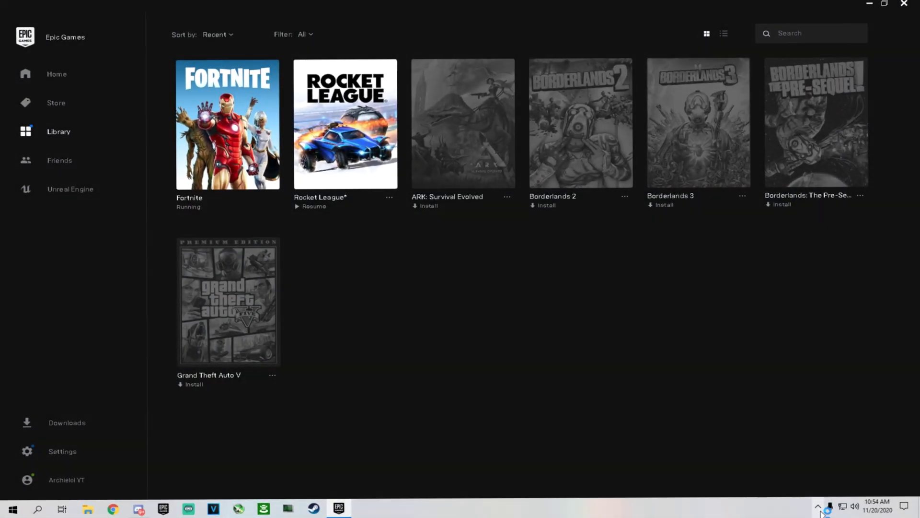
click(818, 506)
click(533, 413)
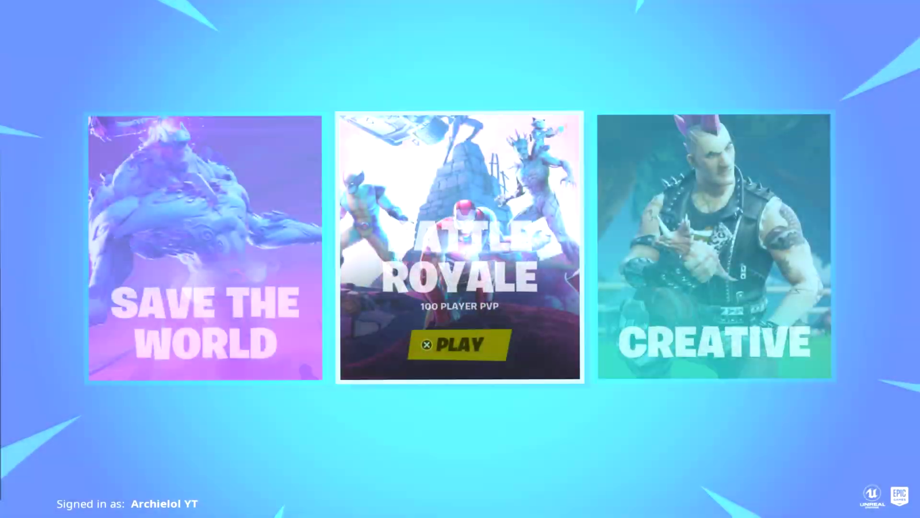
- Go through Fortnite's game modes and launch Creative
key(Left)
key(Right)
key(Right)
key(Left)
key(Return)
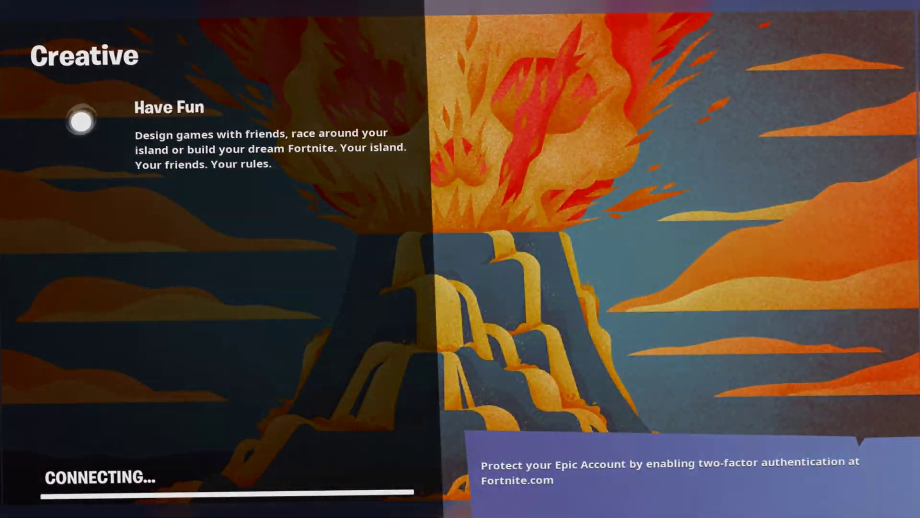
- Walk from the Creative hub into the personal island and start its game
key(w)
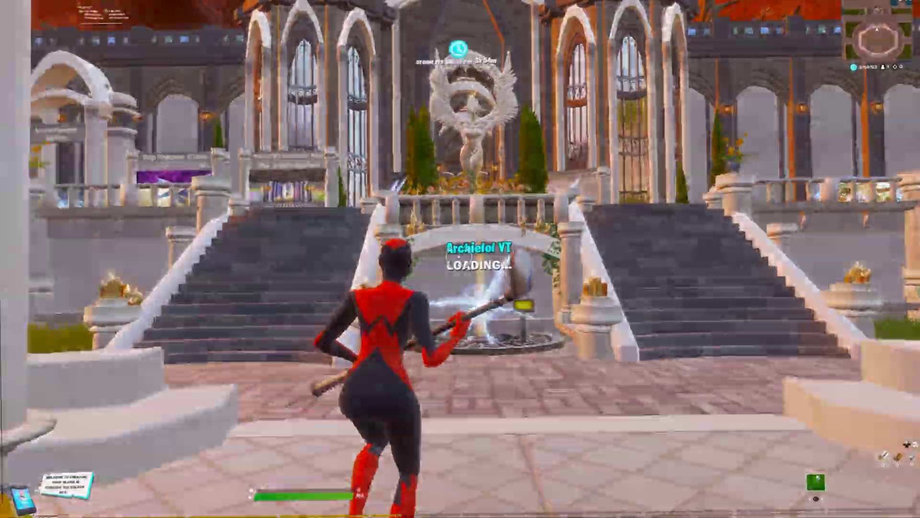
key(w)
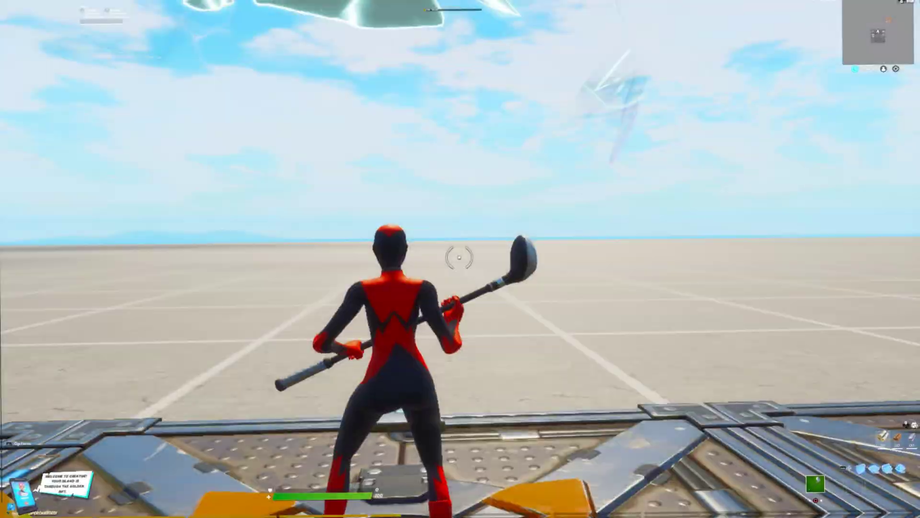
key(Escape)
key(Return)
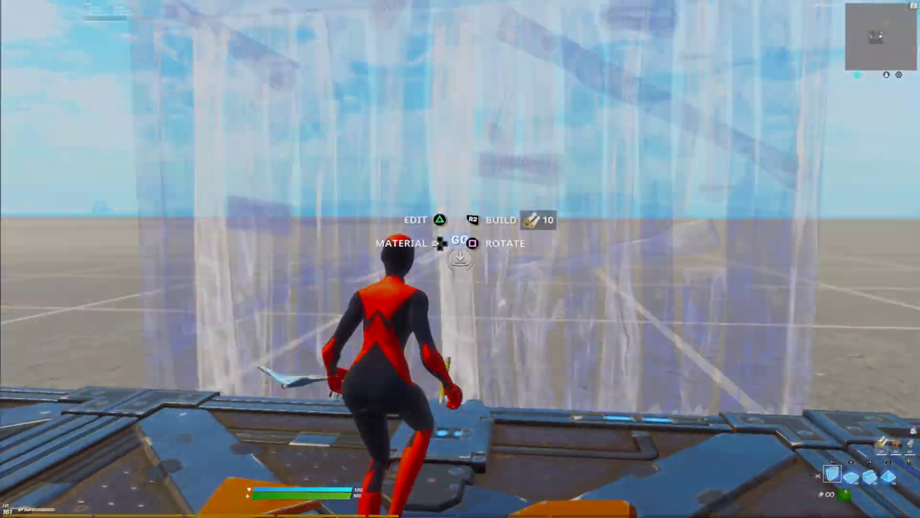
- Test the controller by building connected wooden walls and ramps on the Creative island
click(460, 259)
click(460, 258)
click(460, 259)
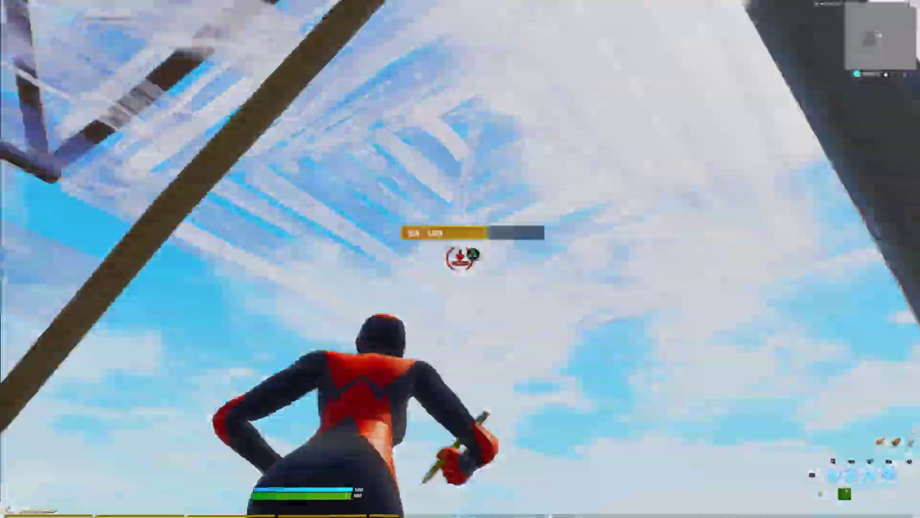
click(460, 259)
click(460, 259)
click(460, 259)
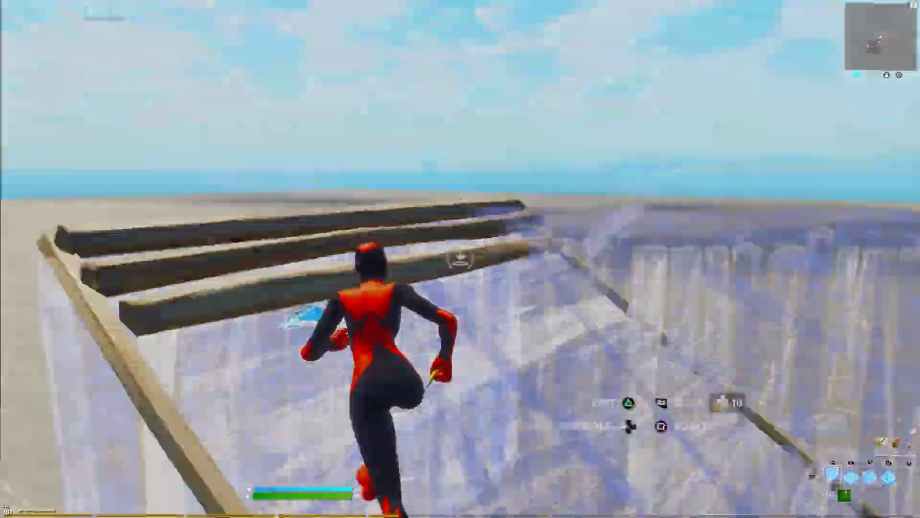
click(460, 259)
click(460, 258)
click(460, 259)
click(460, 259)
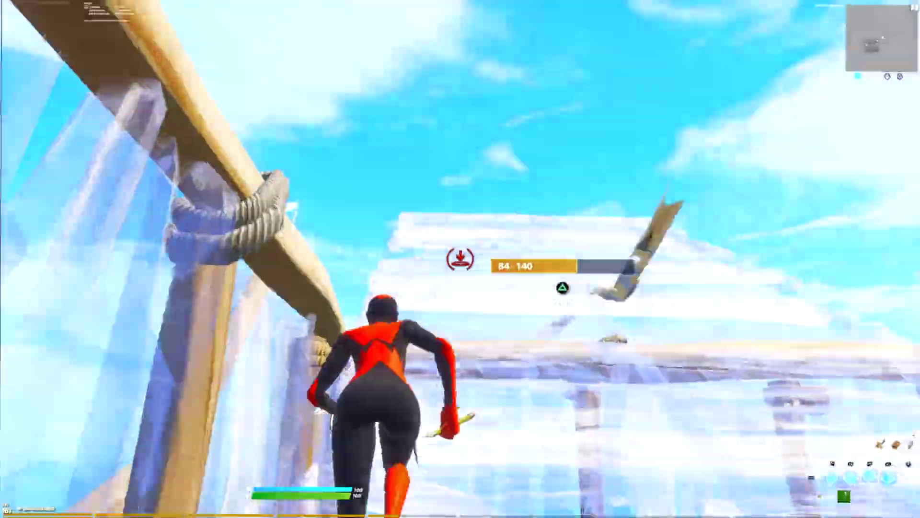
click(460, 259)
- Edit the built wooden pieces by selecting tiles and confirming the new shapes
key(g)
click(461, 259)
click(460, 259)
key(g)
click(460, 259)
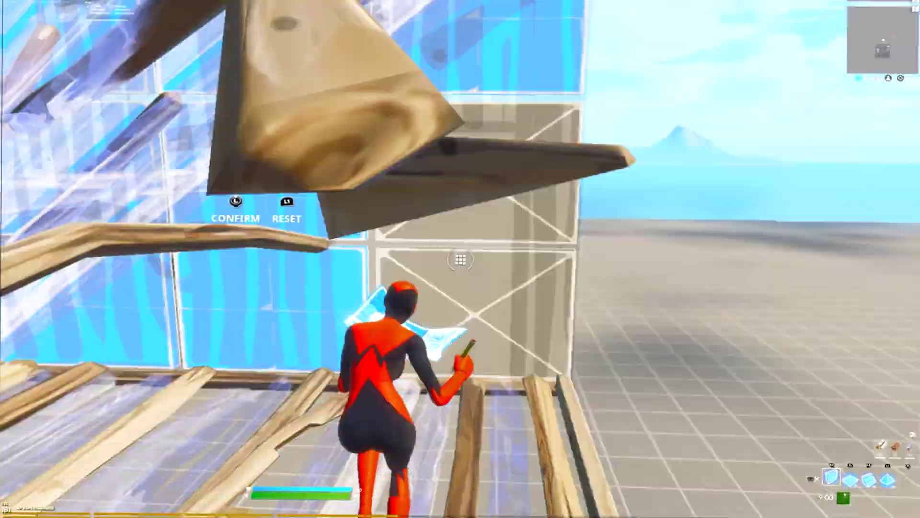
key(g)
click(461, 259)
- Build higher with more wooden walls, floors and ramps while climbing the structure
click(460, 259)
click(460, 259)
click(460, 259)
click(460, 259)
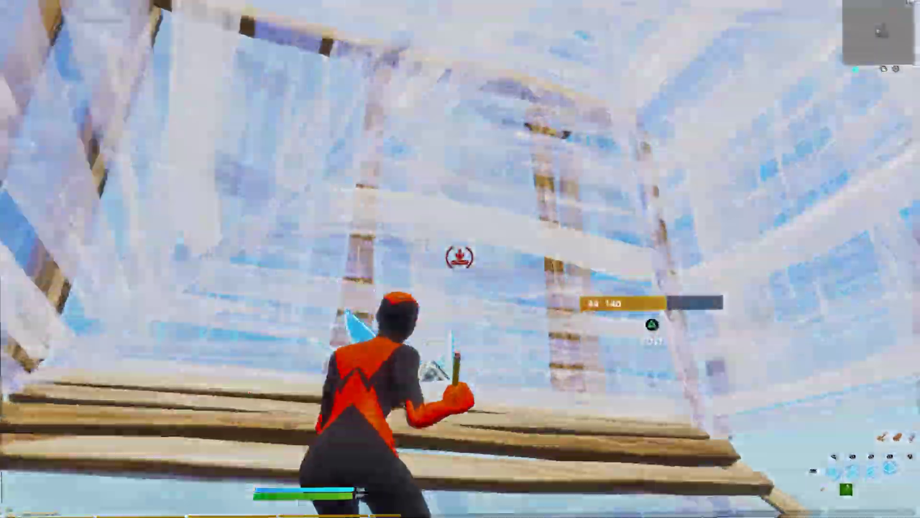
click(460, 259)
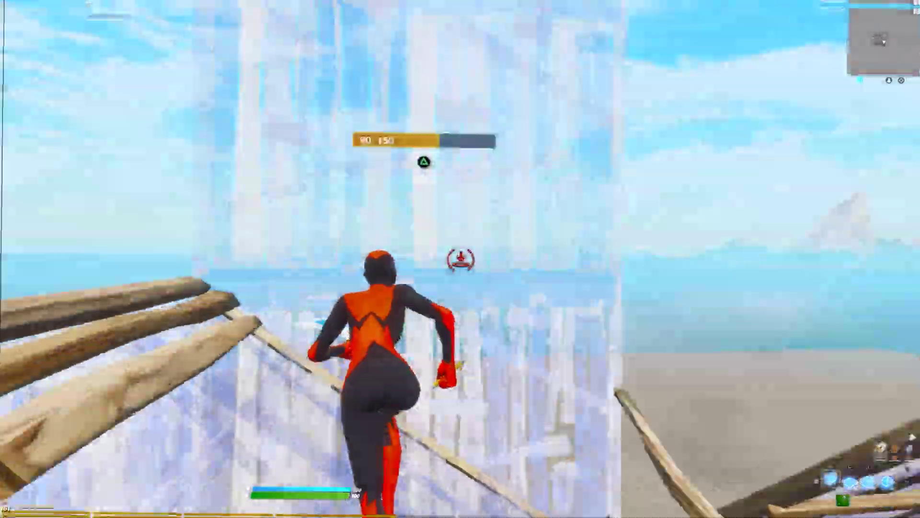
click(459, 257)
click(460, 257)
click(460, 257)
click(459, 257)
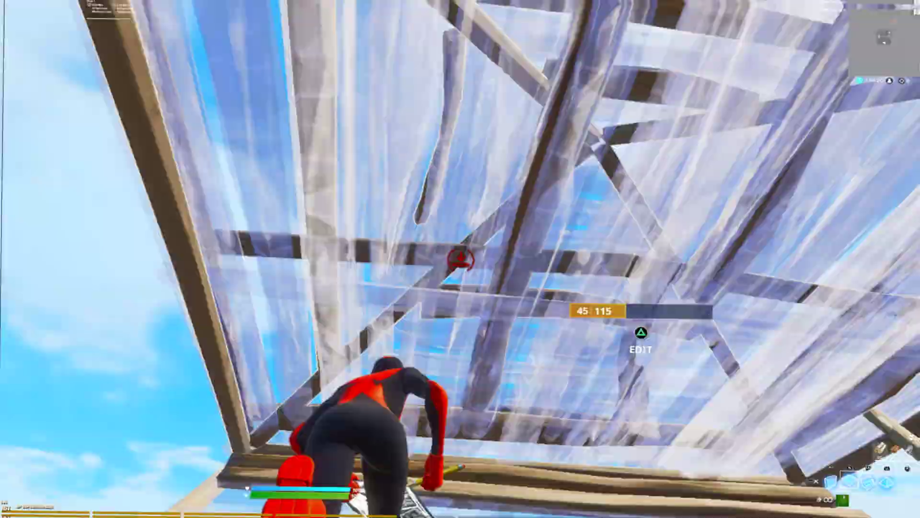
click(459, 257)
click(459, 257)
click(459, 257)
click(459, 257)
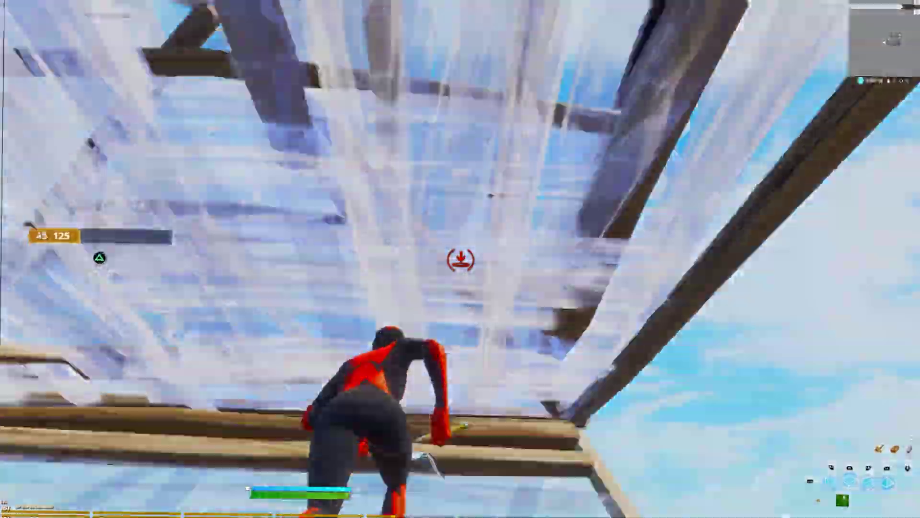
click(459, 257)
click(460, 259)
click(460, 259)
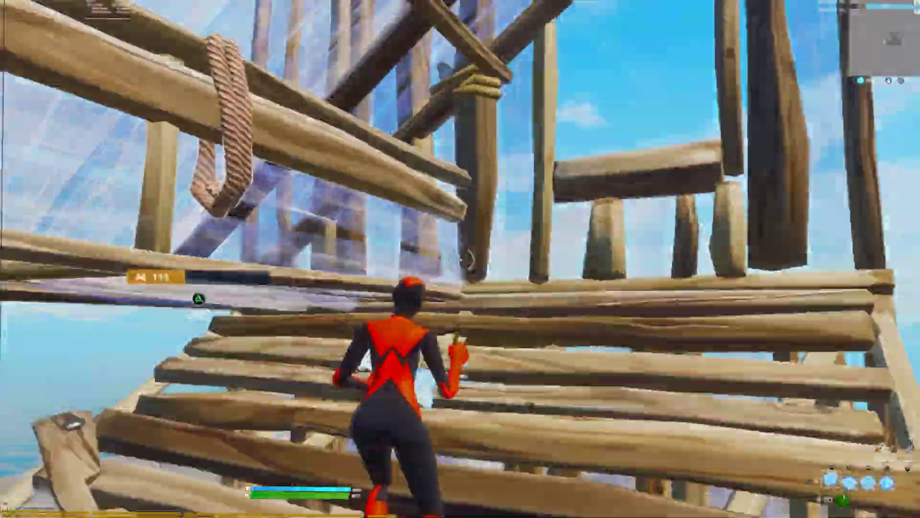
click(461, 259)
click(461, 258)
click(460, 259)
click(460, 258)
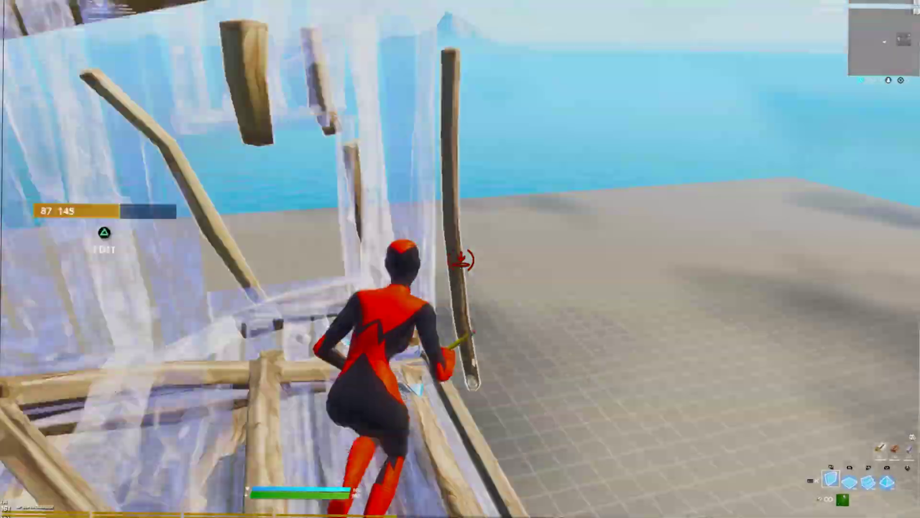
click(460, 258)
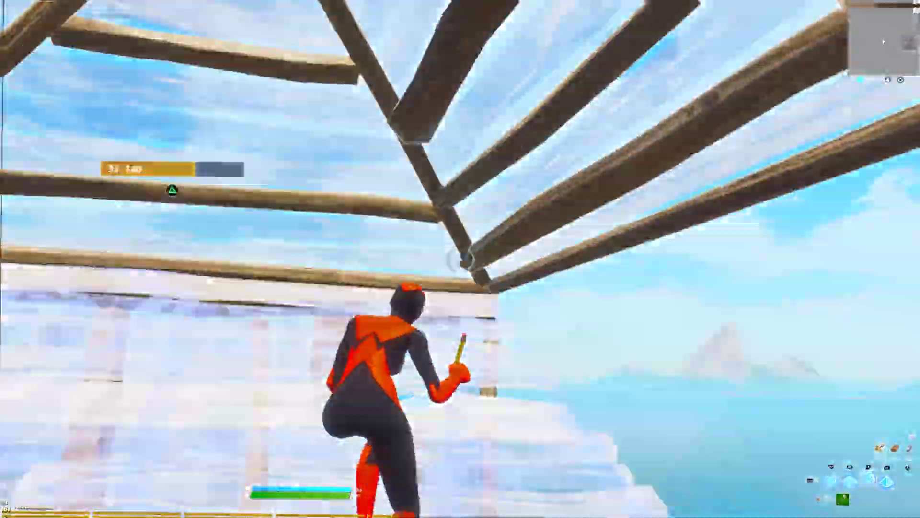